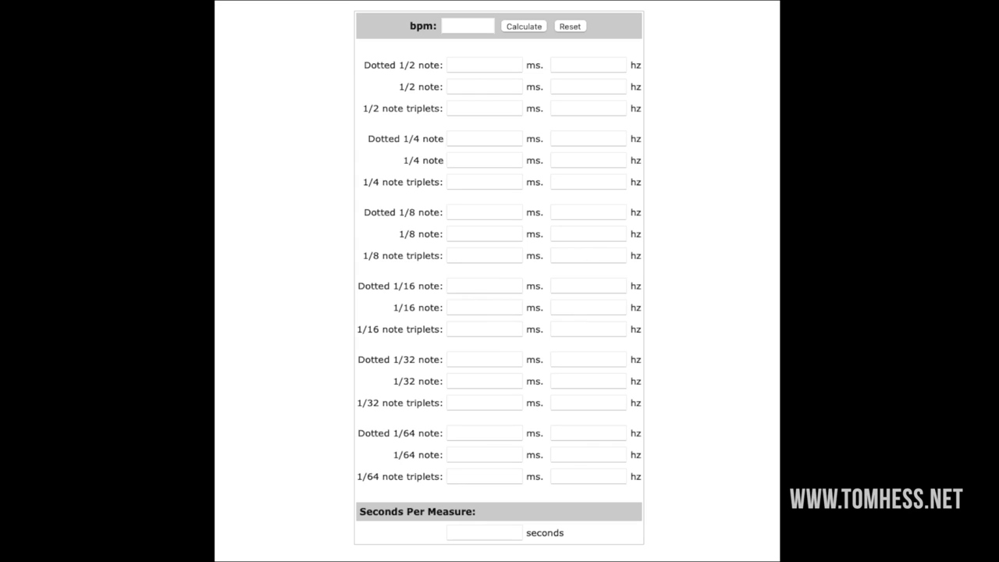
Enter a tempo of 97 bpm and calculate the note lengths.
{"action": "left_click", "coordinate": [458, 28]}
{"action": "type", "text": "/"}
{"action": "key", "text": "BackSpace"}
{"action": "type", "text": "97"}
{"action": "left_click", "coordinate": [524, 28]}
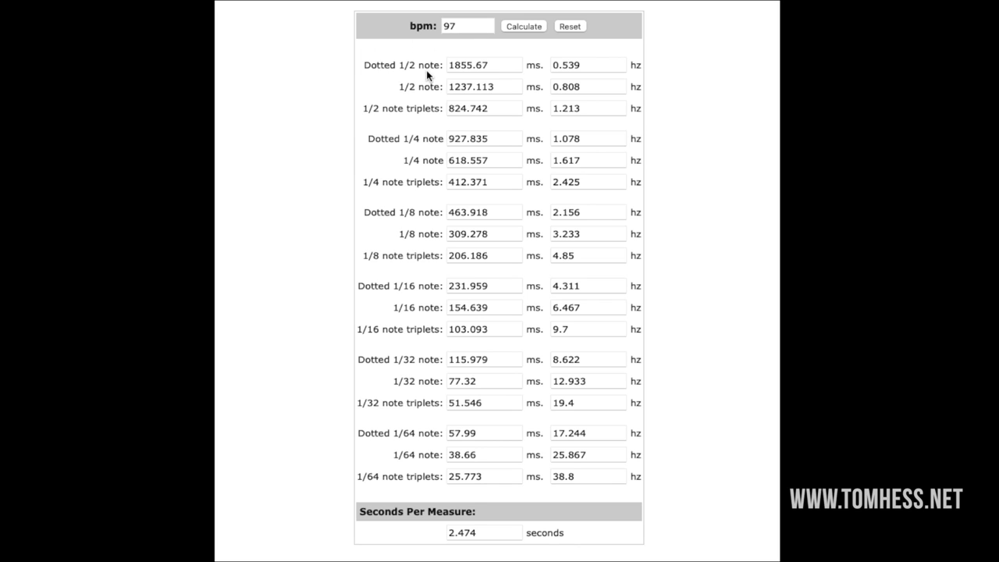
Highlight the dotted 1/2 note's ms unit, the 1/2 note label, the 97 tempo and 1237.113.
{"action": "left_click_drag", "start_coordinate": [545, 68], "coordinate": [527, 67]}
{"action": "left_click_drag", "start_coordinate": [398, 88], "coordinate": [445, 88]}
{"action": "left_click_drag", "start_coordinate": [462, 26], "coordinate": [441, 26]}
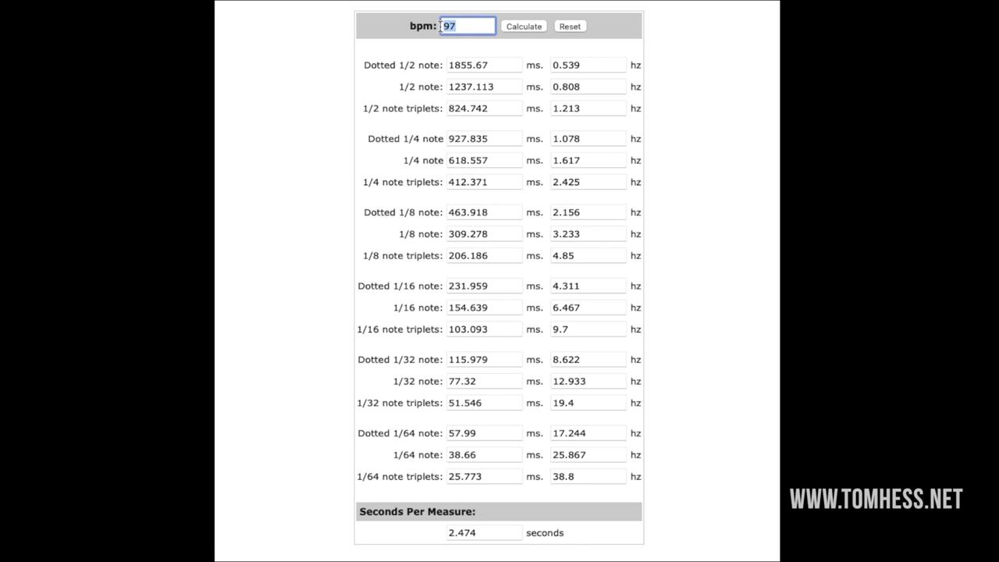
{"action": "left_click_drag", "start_coordinate": [503, 86], "coordinate": [446, 83]}
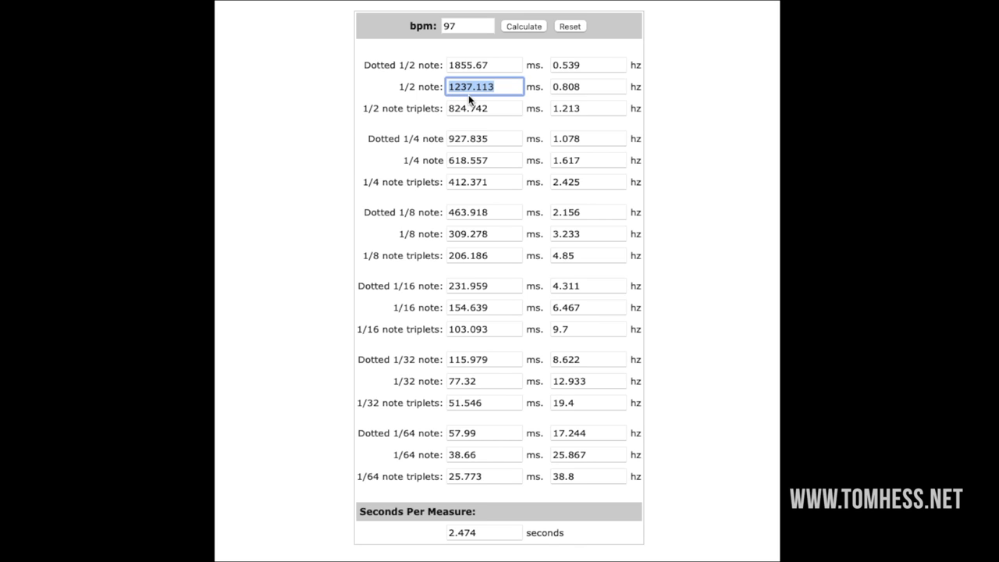
{"action": "left_click", "coordinate": [476, 88]}
{"action": "left_click_drag", "start_coordinate": [476, 88], "coordinate": [499, 88]}
{"action": "left_click", "coordinate": [382, 104]}
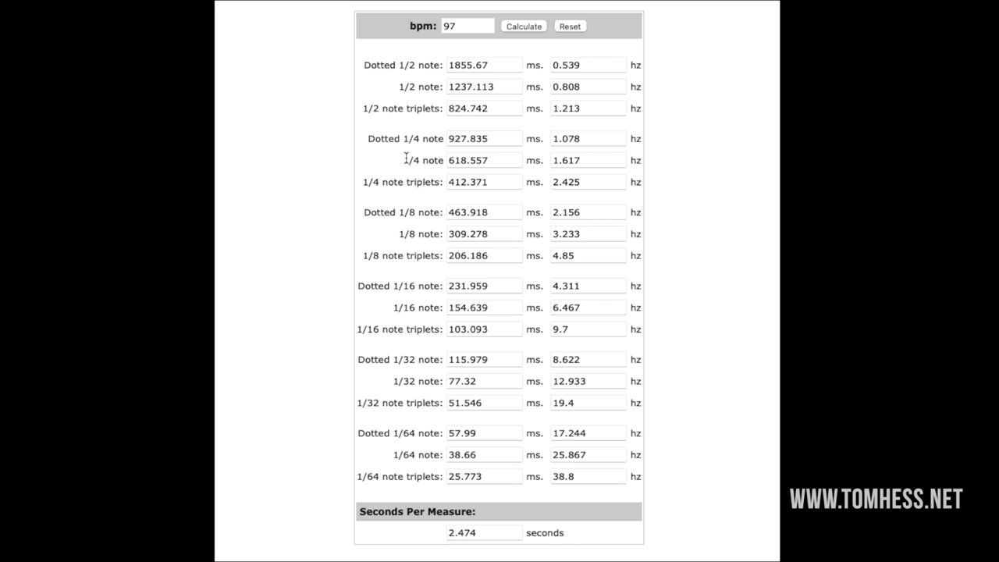
{"action": "left_click_drag", "start_coordinate": [405, 160], "coordinate": [445, 160]}
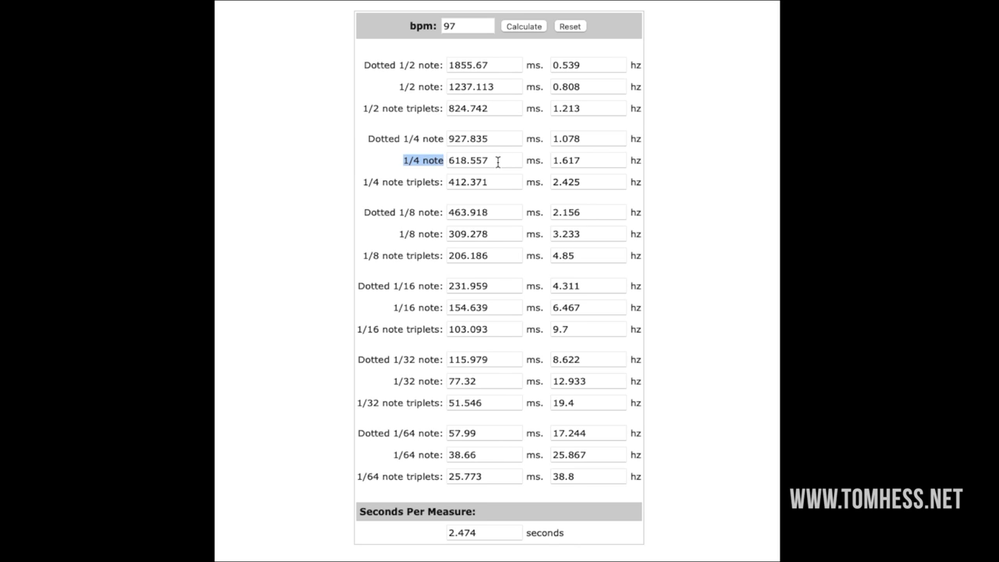
{"action": "left_click", "coordinate": [479, 160]}
{"action": "double_click", "coordinate": [479, 161]}
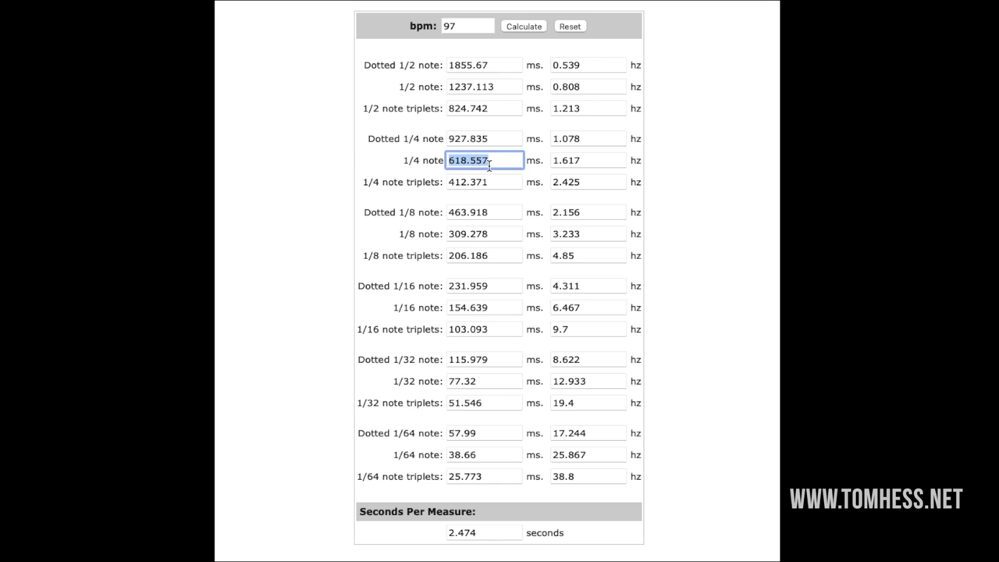
{"action": "left_click", "coordinate": [397, 178]}
{"action": "left_click_drag", "start_coordinate": [365, 212], "coordinate": [448, 213]}
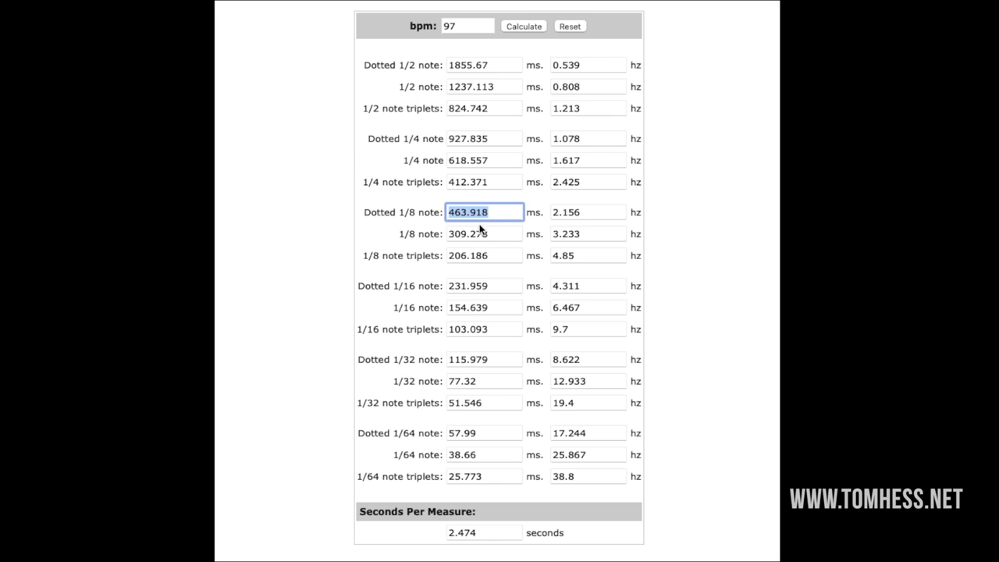
{"action": "left_click_drag", "start_coordinate": [363, 108], "coordinate": [452, 111]}
{"action": "left_click", "coordinate": [497, 111]}
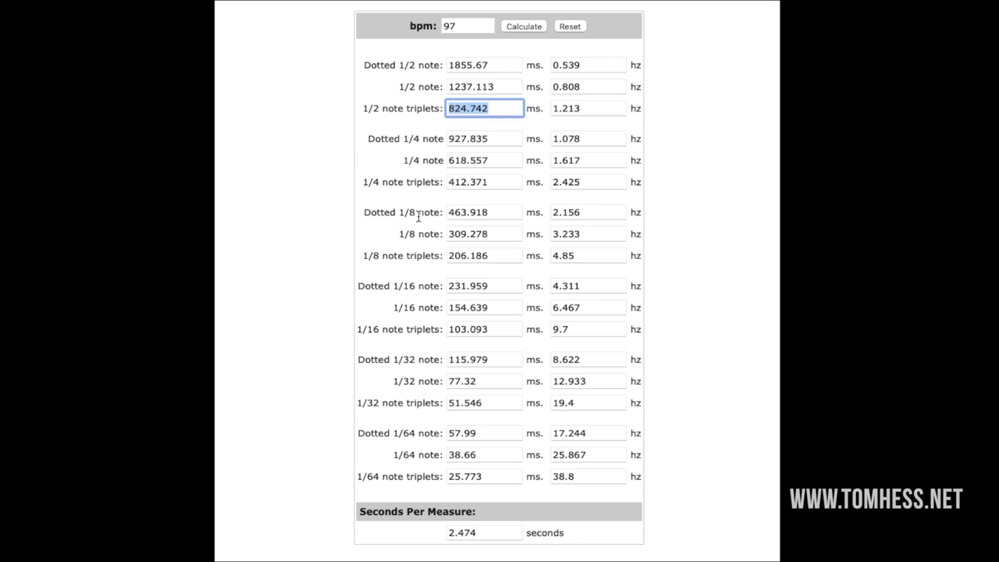
{"action": "left_click", "coordinate": [396, 295]}
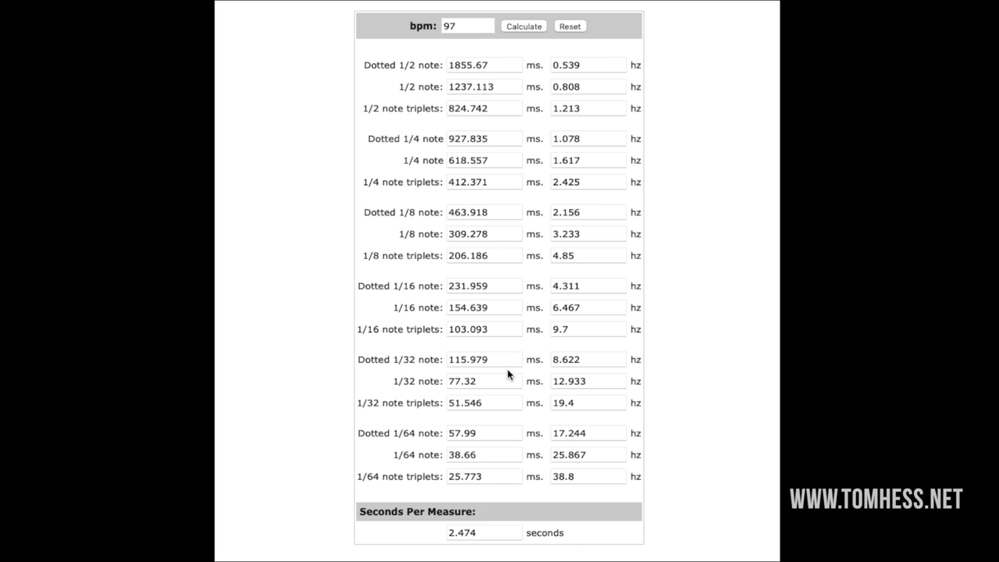
{"action": "left_click_drag", "start_coordinate": [504, 358], "coordinate": [425, 355]}
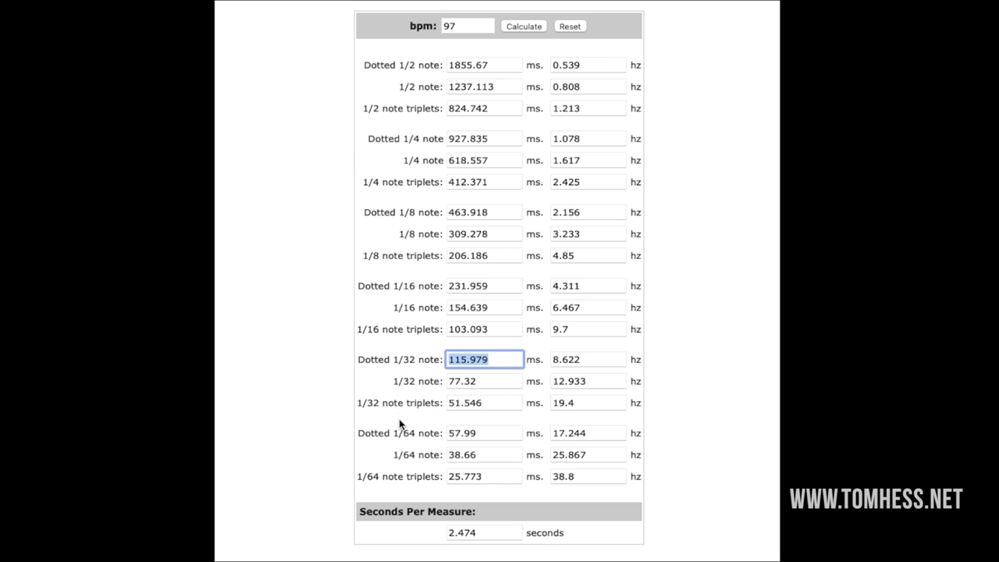
{"action": "left_click_drag", "start_coordinate": [359, 477], "coordinate": [451, 476]}
{"action": "left_click", "coordinate": [416, 476]}
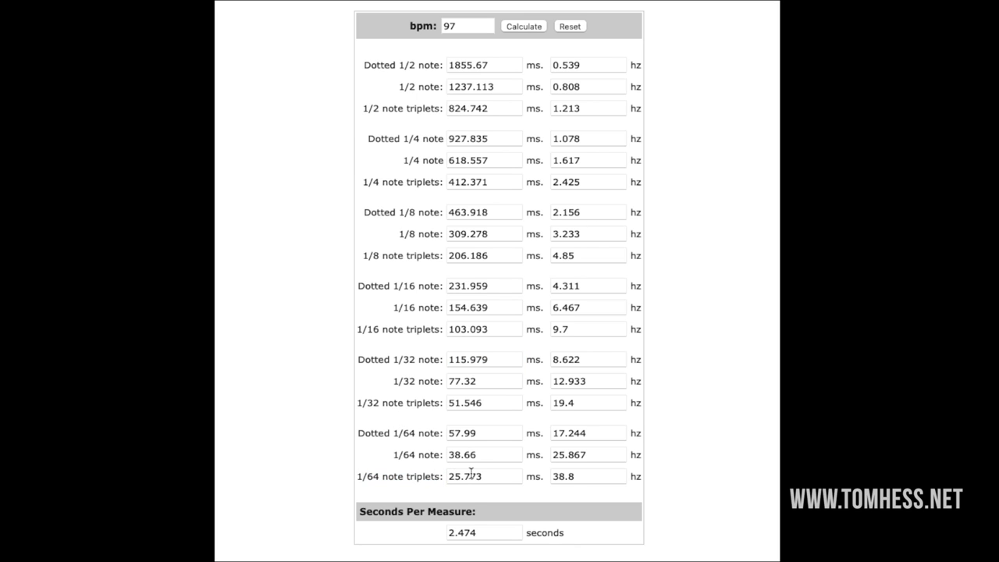
{"action": "left_click_drag", "start_coordinate": [490, 477], "coordinate": [441, 474]}
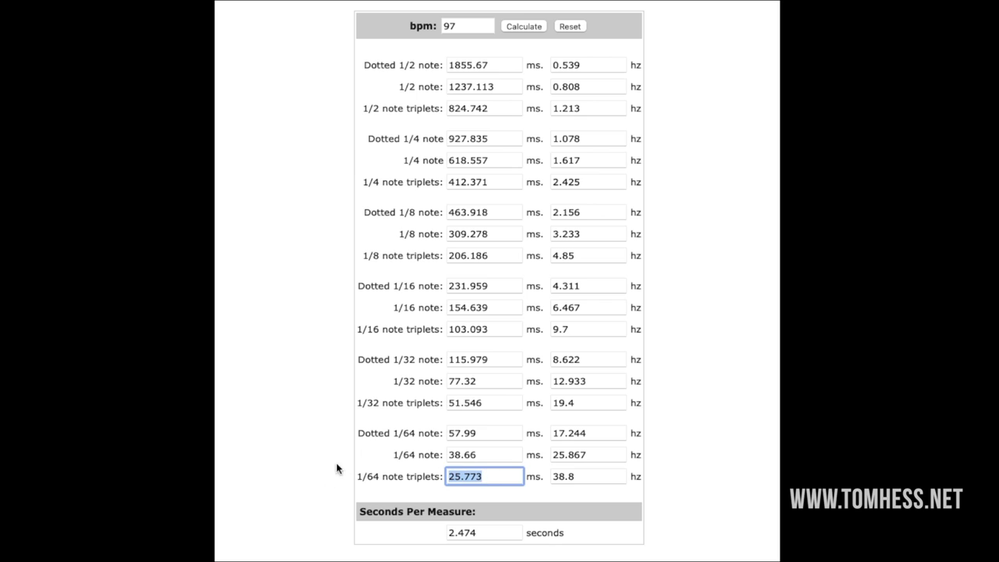
{"action": "left_click", "coordinate": [416, 397]}
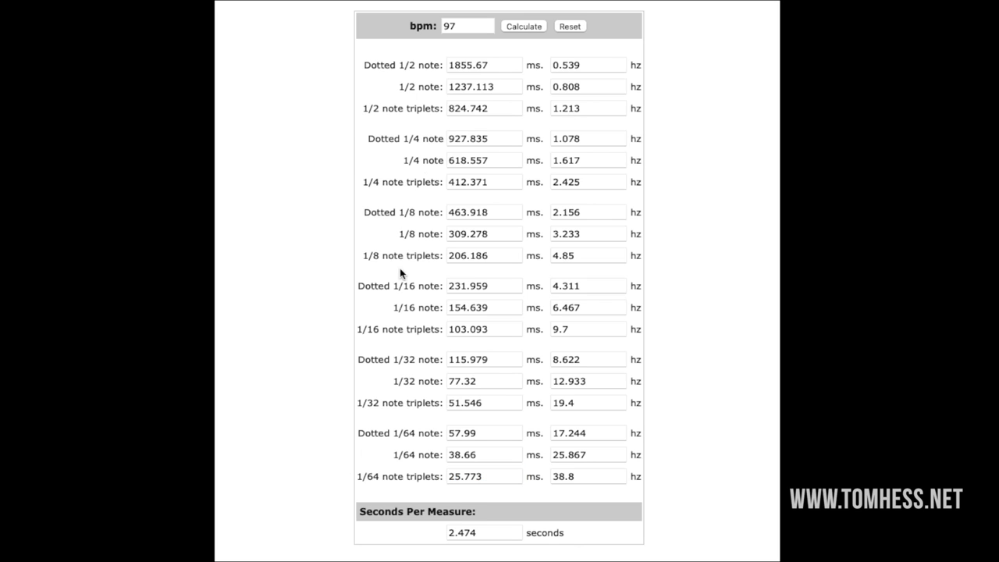
{"action": "left_click", "coordinate": [575, 25]}
Enter 165 bpm and calculate, giving a 363.636 ms 1/4 note and 1.455 seconds per measure.
{"action": "left_click", "coordinate": [464, 27]}
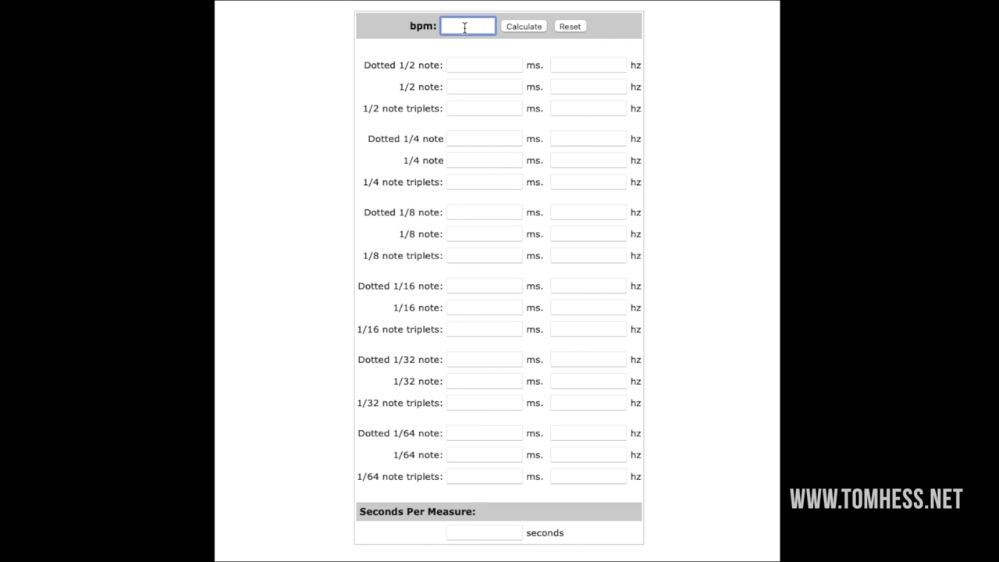
{"action": "type", "text": "165"}
{"action": "left_click", "coordinate": [523, 25]}
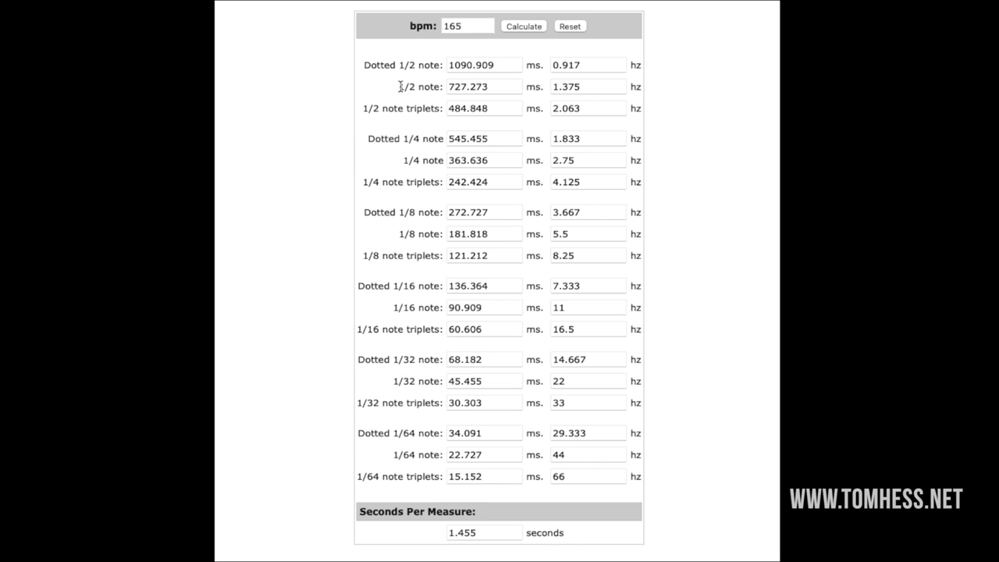
{"action": "left_click_drag", "start_coordinate": [497, 86], "coordinate": [444, 82]}
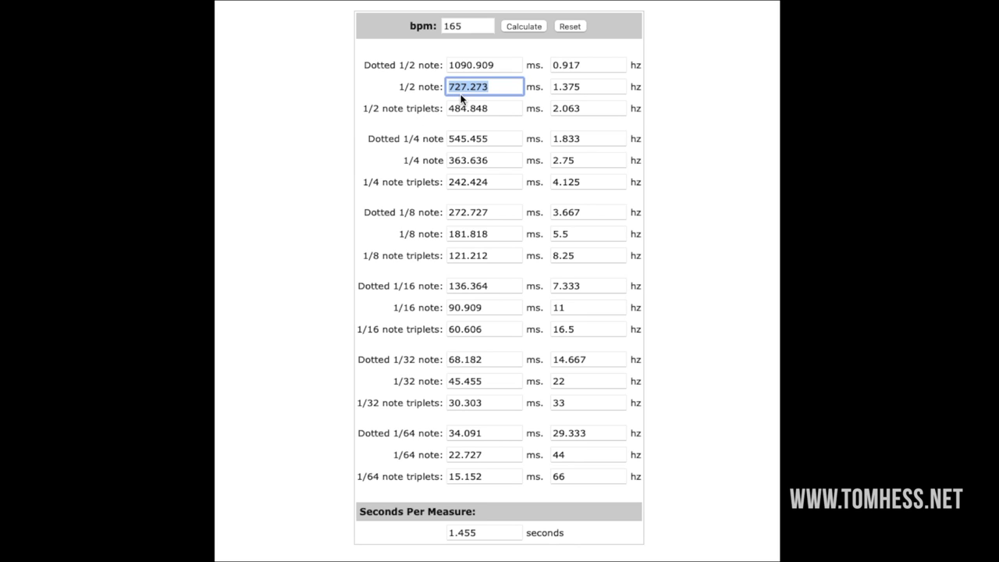
{"action": "left_click", "coordinate": [396, 93]}
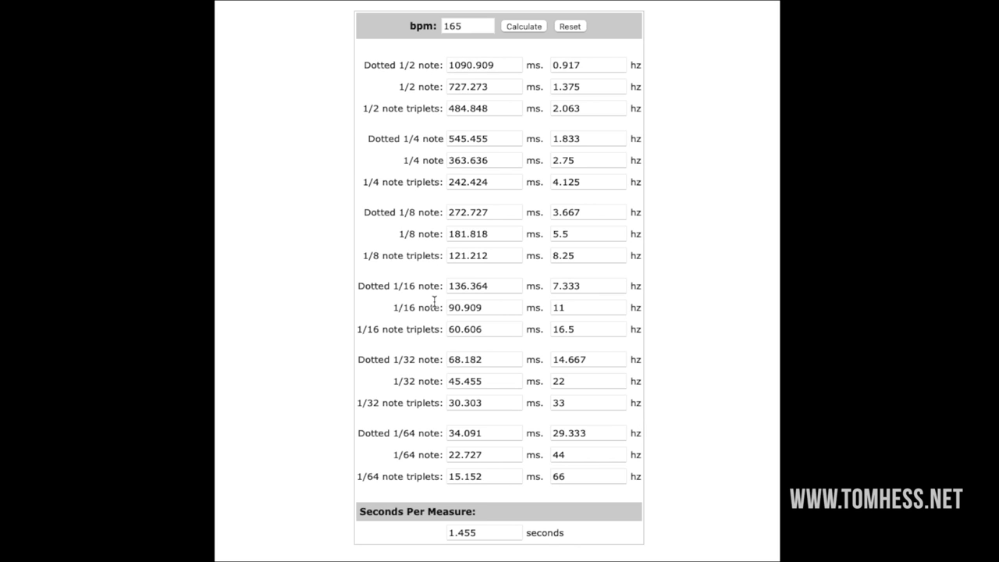
{"action": "left_click_drag", "start_coordinate": [523, 285], "coordinate": [409, 284]}
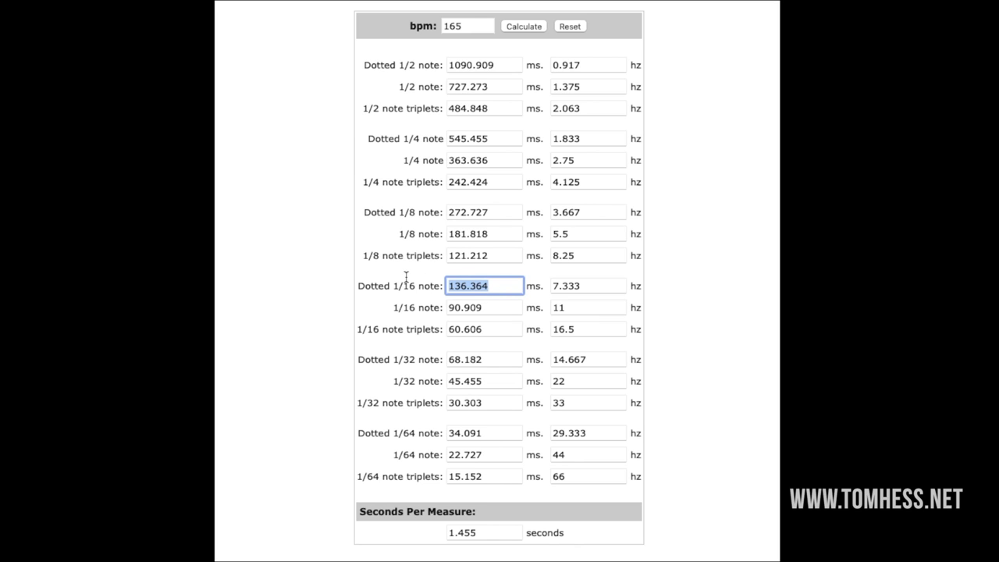
{"action": "key", "text": "shift+Tab"}
{"action": "key", "text": "ctrl+a"}
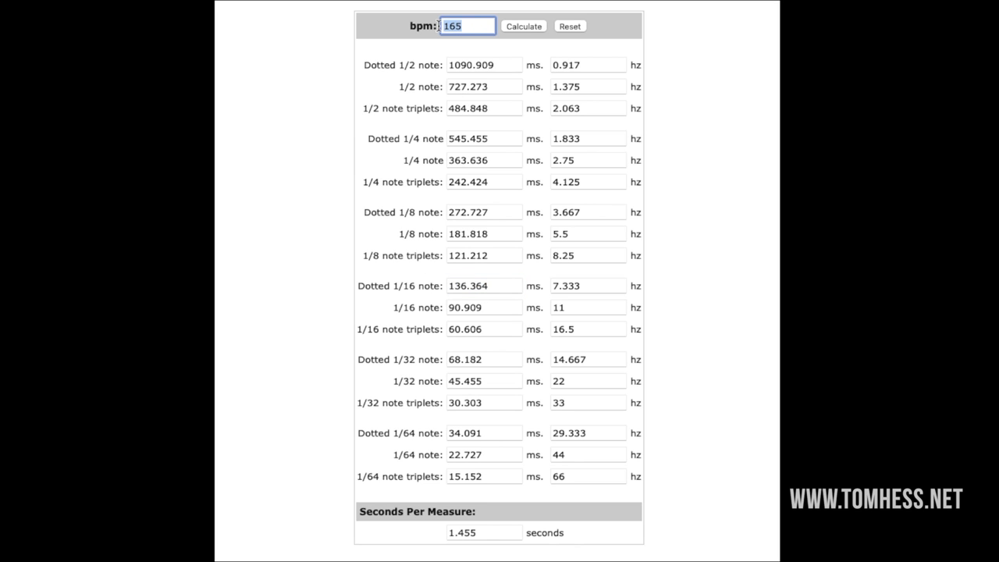
{"action": "left_click_drag", "start_coordinate": [452, 286], "coordinate": [344, 304]}
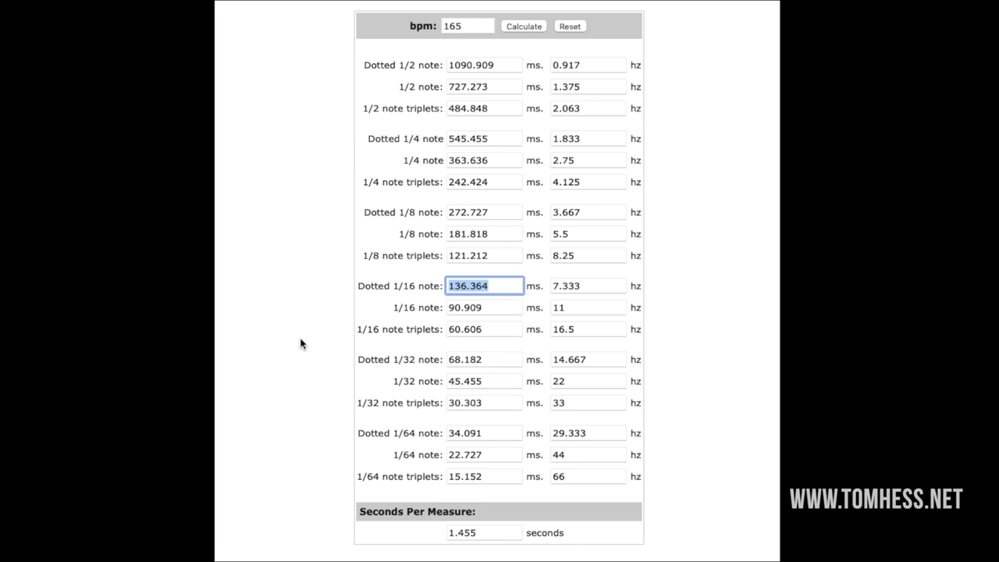
{"action": "left_click", "coordinate": [328, 416]}
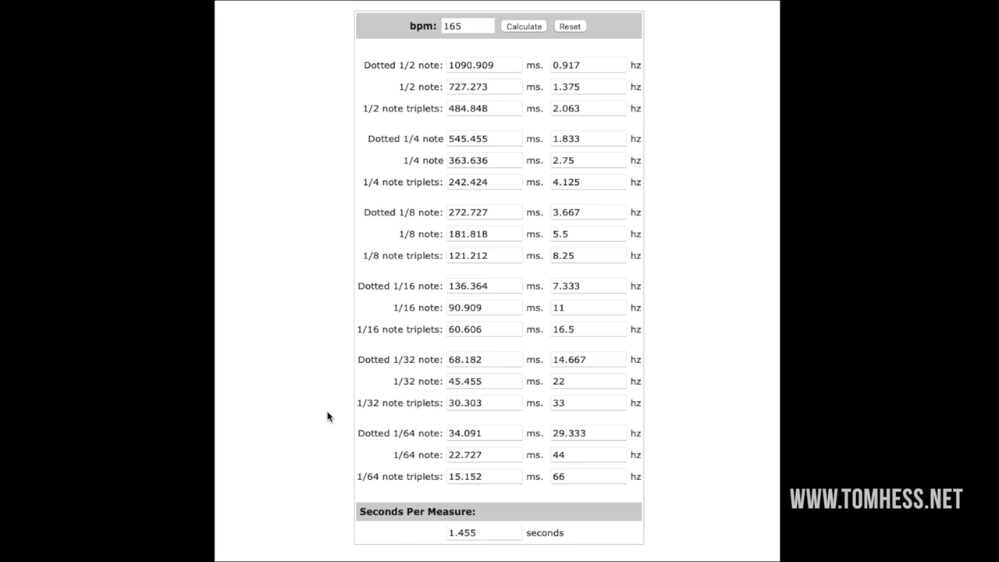
{"action": "left_click_drag", "start_coordinate": [360, 510], "coordinate": [480, 507]}
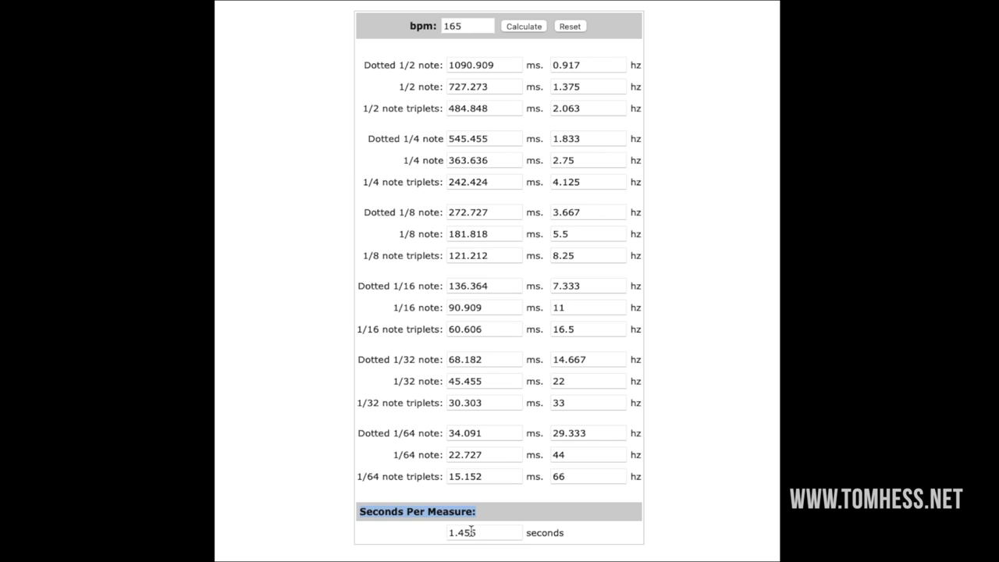
{"action": "left_click_drag", "start_coordinate": [488, 532], "coordinate": [430, 529]}
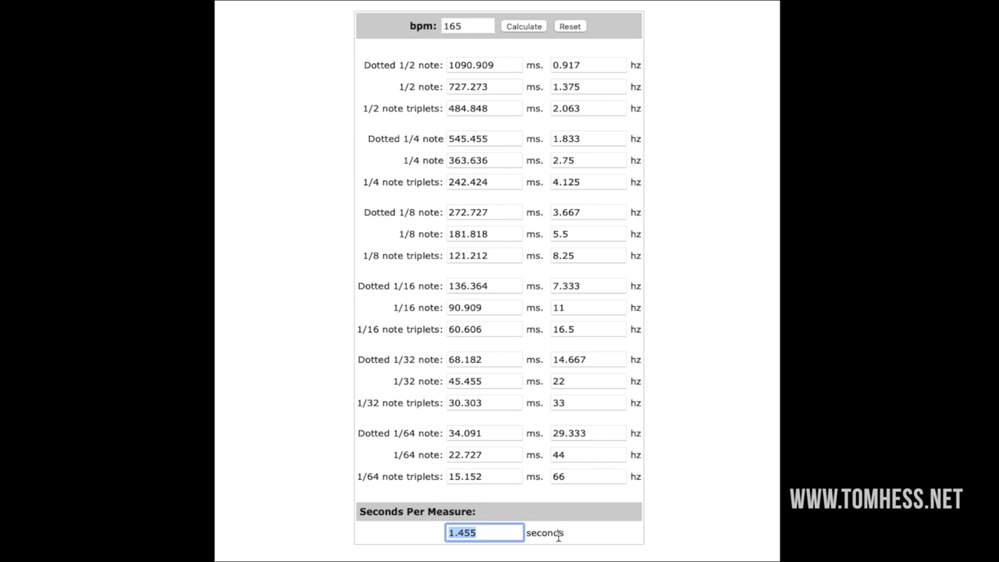
Reset, calculate for 80 bpm, and highlight the 500 ms 1/4 triplet and 375 ms 1/8 note.
{"action": "left_click", "coordinate": [570, 27]}
{"action": "left_click", "coordinate": [462, 24]}
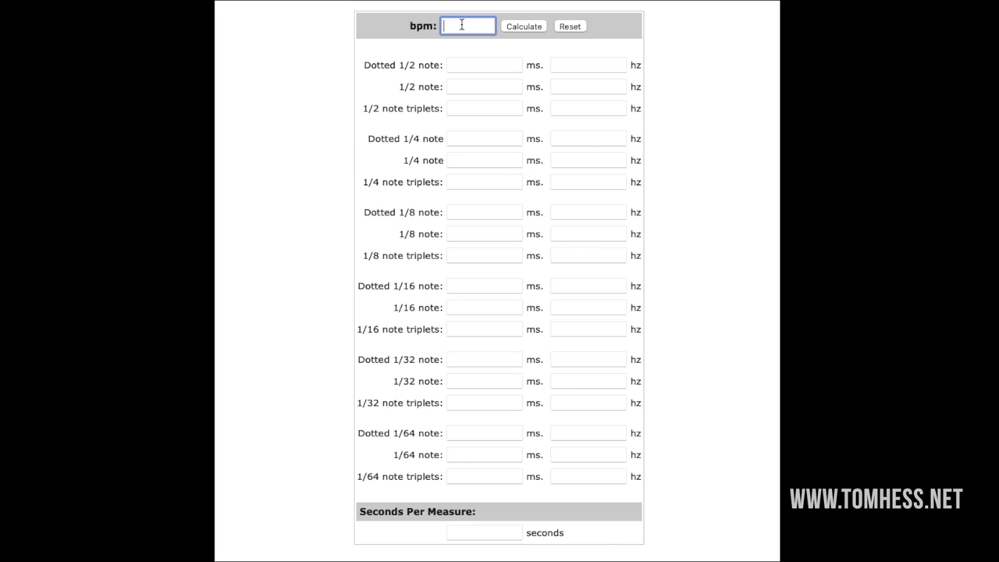
{"action": "type", "text": "0"}
{"action": "key", "text": "BackSpace"}
{"action": "type", "text": "80"}
{"action": "left_click", "coordinate": [522, 26]}
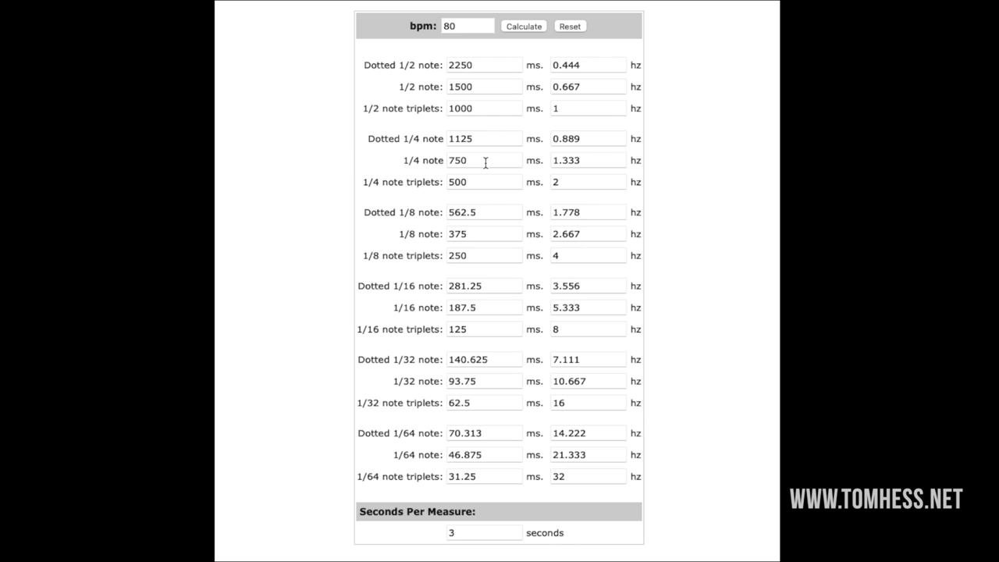
{"action": "left_click_drag", "start_coordinate": [482, 184], "coordinate": [428, 187]}
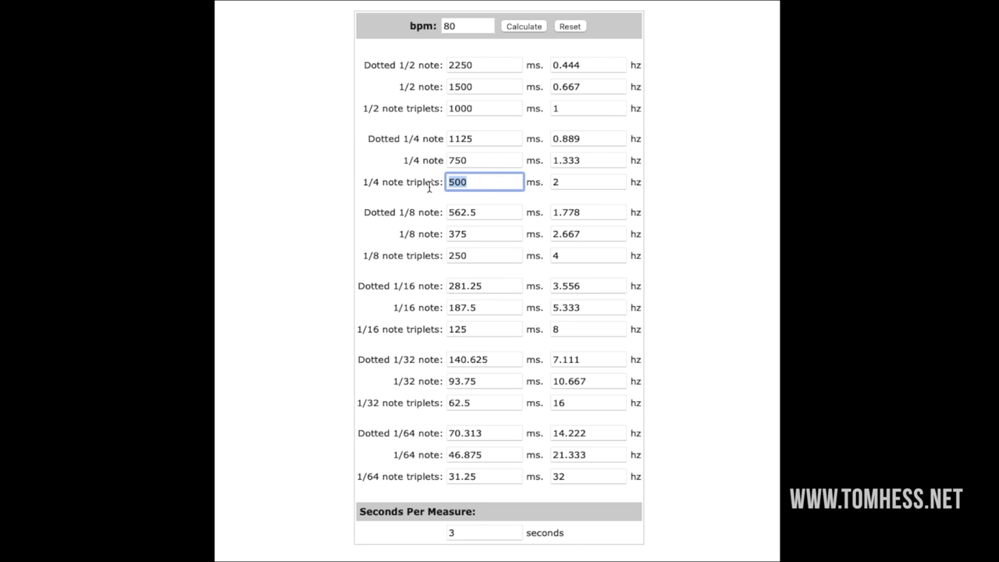
{"action": "left_click_drag", "start_coordinate": [475, 232], "coordinate": [437, 232]}
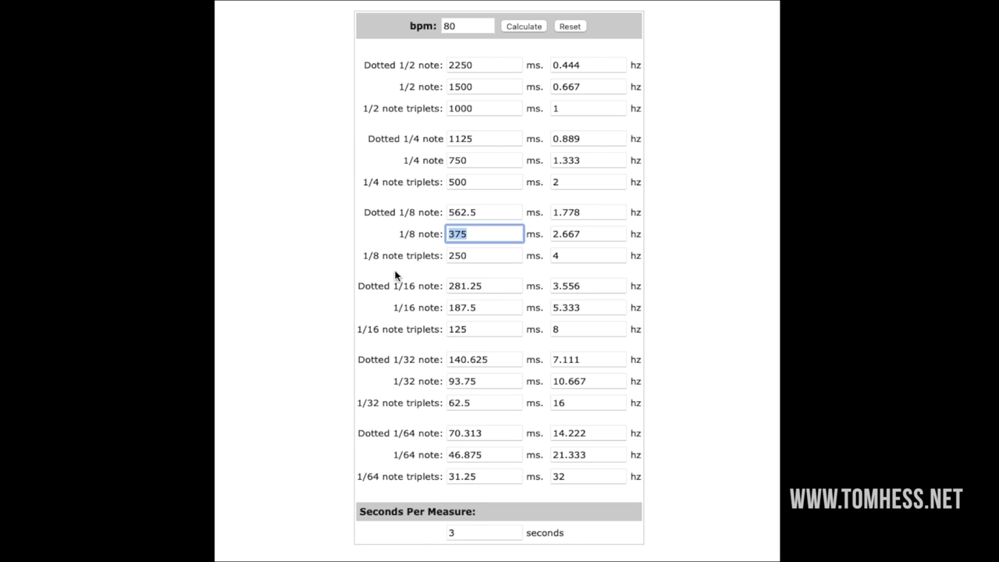